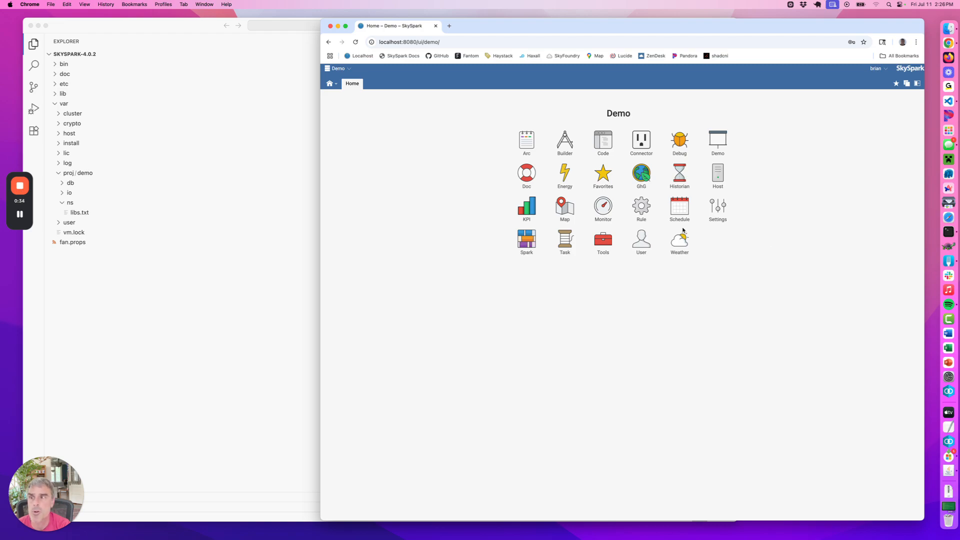
Switch to Visual Studio Code and open libs.txt from the demo project's ns folder.
click(283, 192)
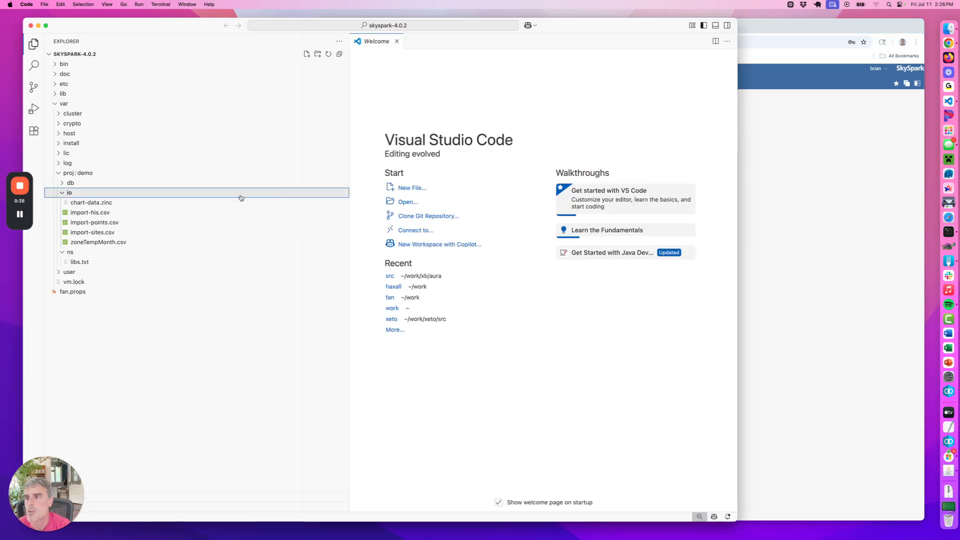
click(69, 196)
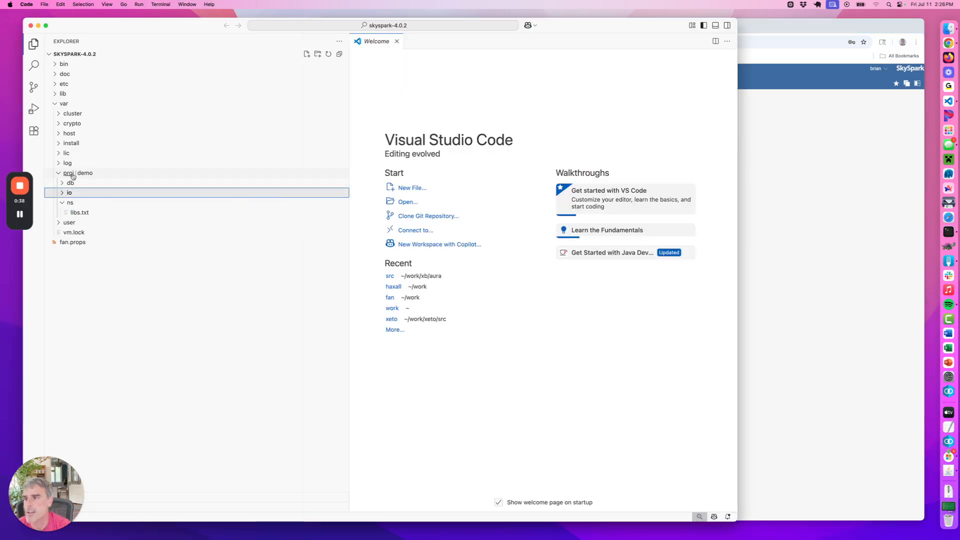
click(75, 215)
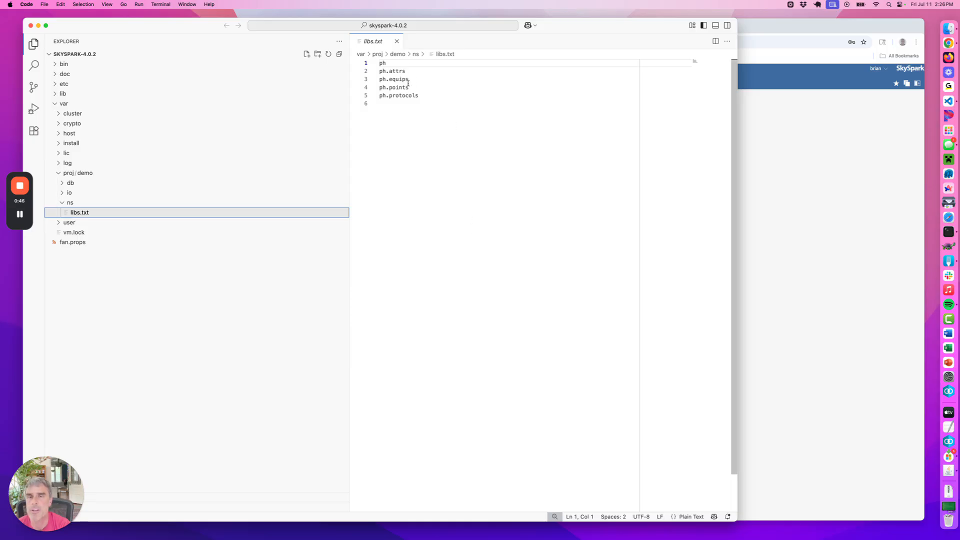
Switch to SkySpark, go to the project's library settings and enable the ashrae.g36 library.
click(868, 163)
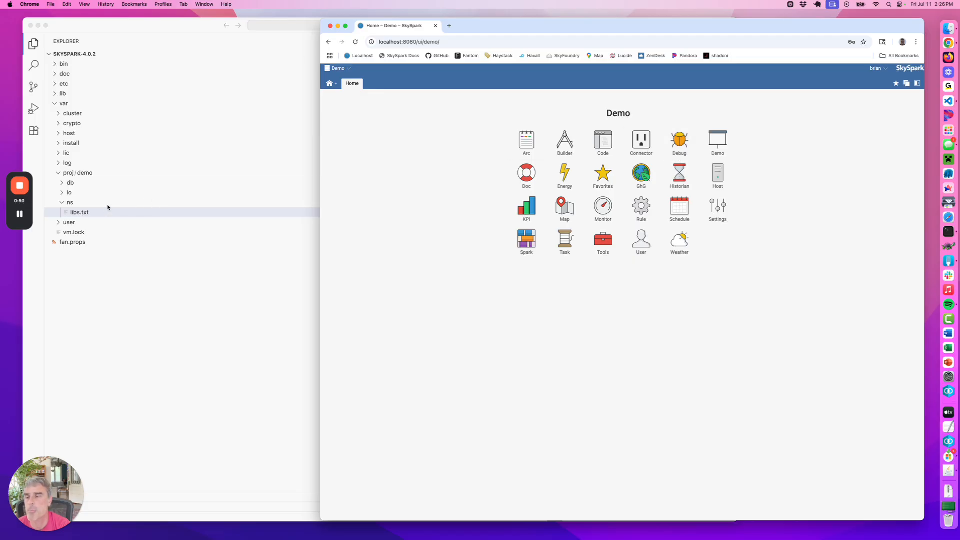
click(716, 206)
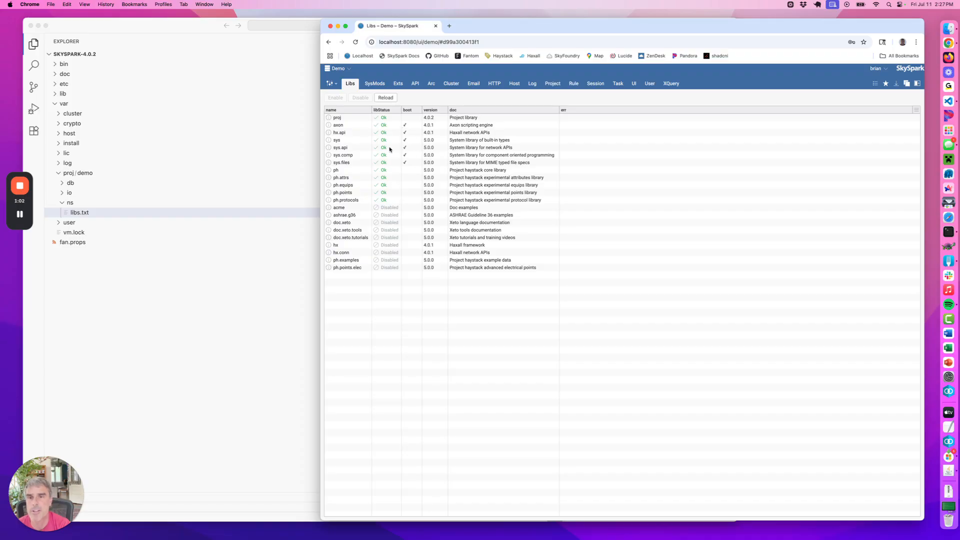
click(365, 216)
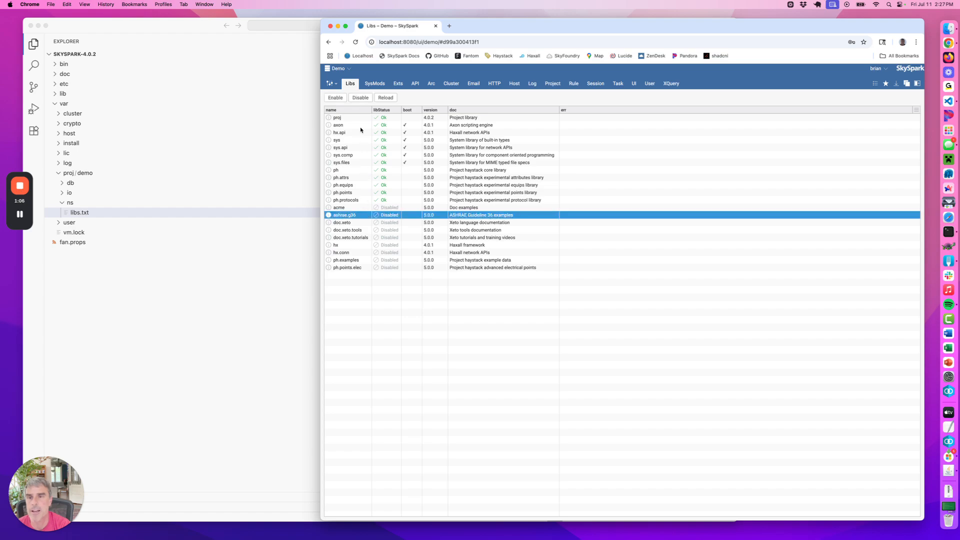
click(340, 97)
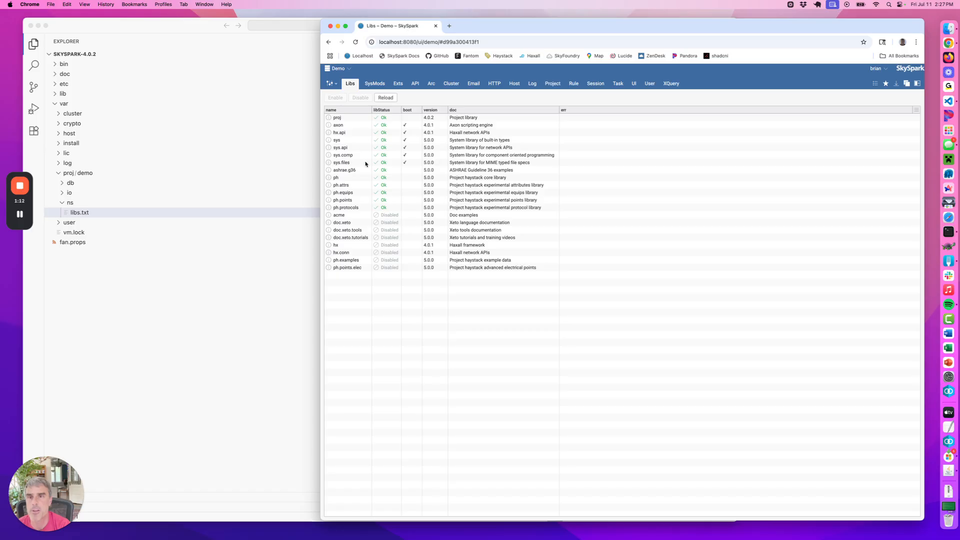
Check the library entries in libs.txt in Visual Studio Code, then return to SkySpark.
click(204, 270)
click(129, 214)
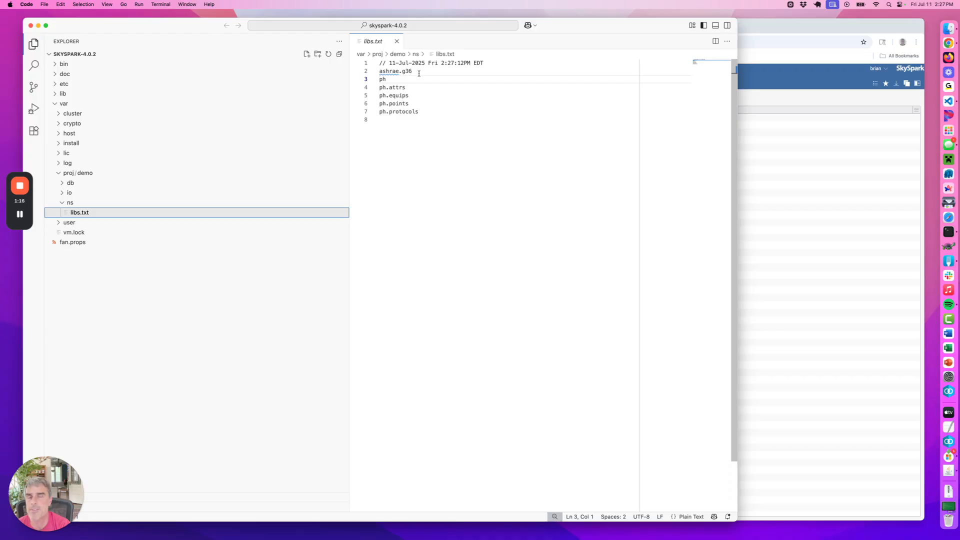
click(796, 195)
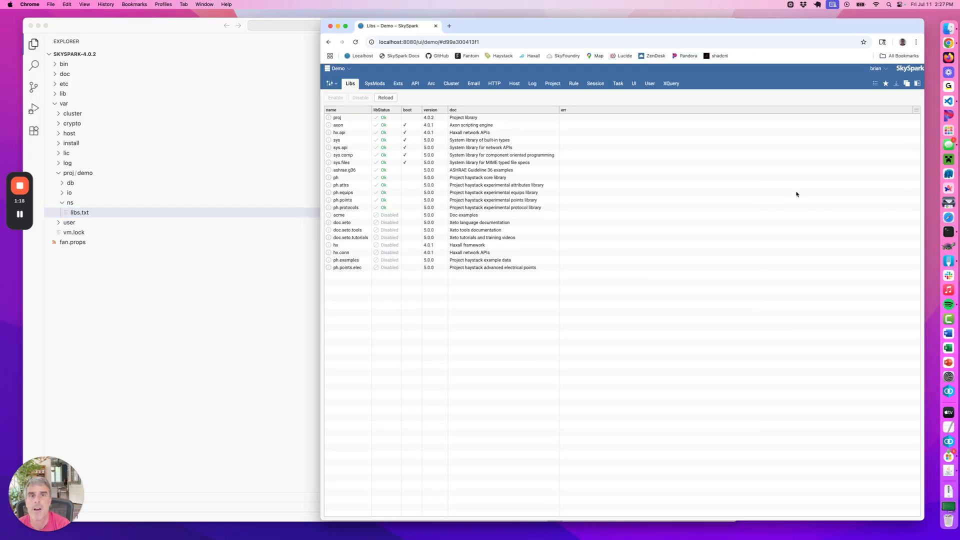
Delete the ashrae.g36 line from libs.txt in Visual Studio Code, save it, and reload the libraries in SkySpark.
click(221, 264)
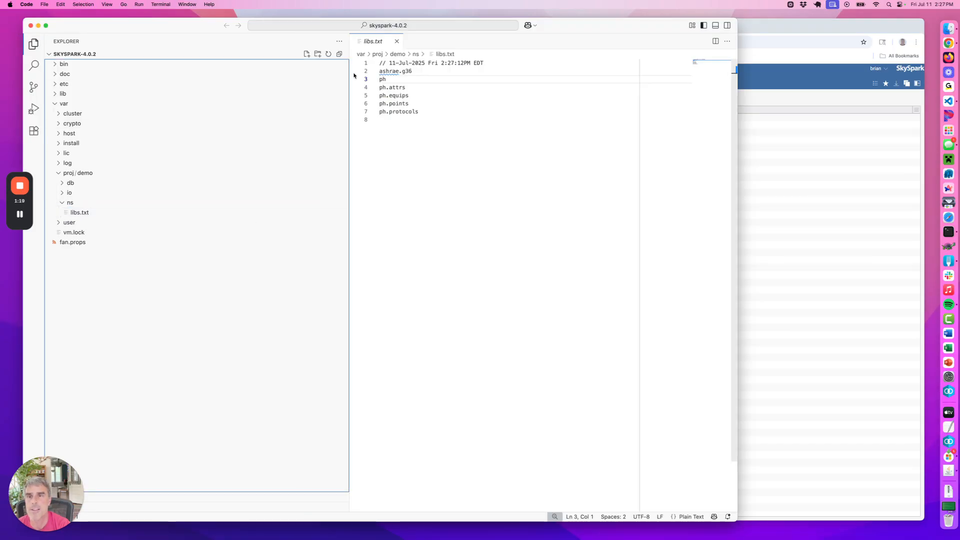
triple_click(397, 72)
key(BackSpace)
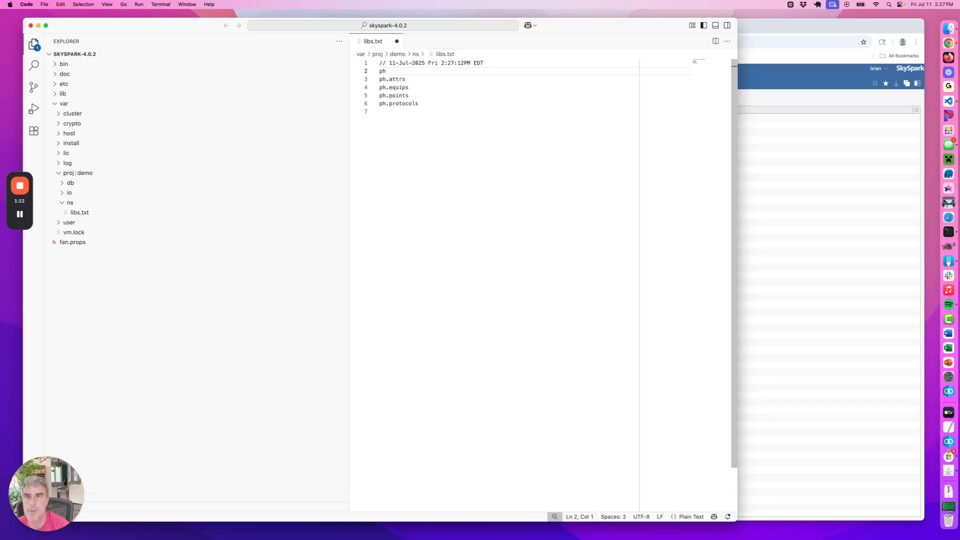
click(740, 152)
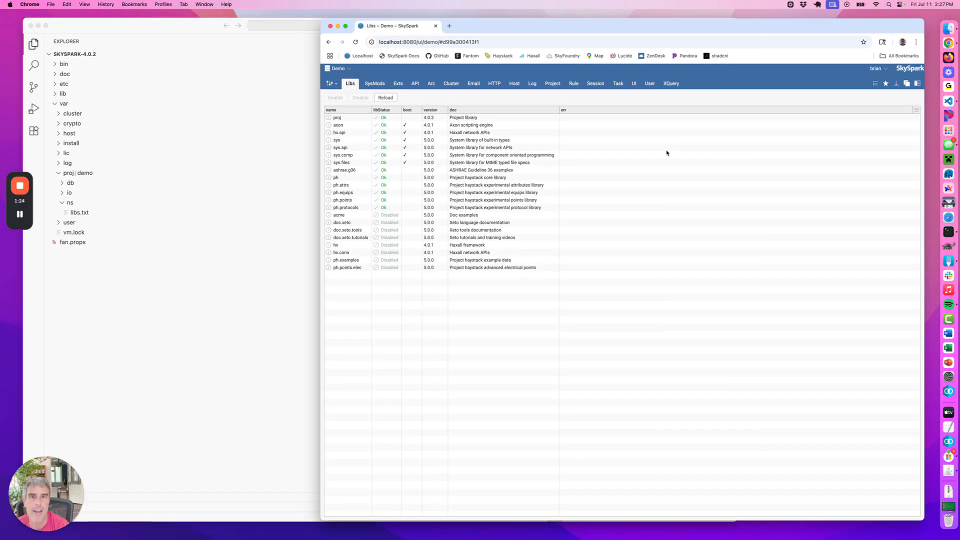
click(386, 98)
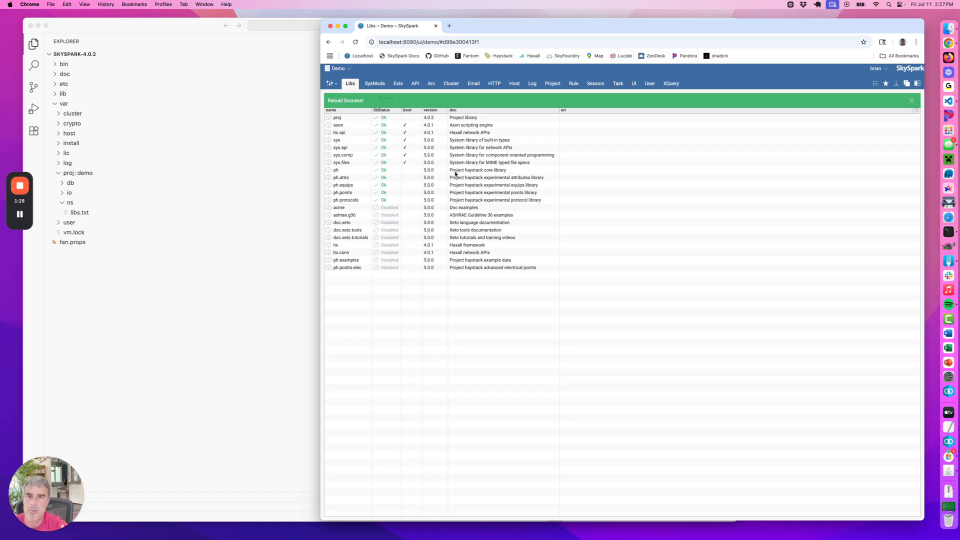
Try to disable the sys.api boot library.
click(361, 215)
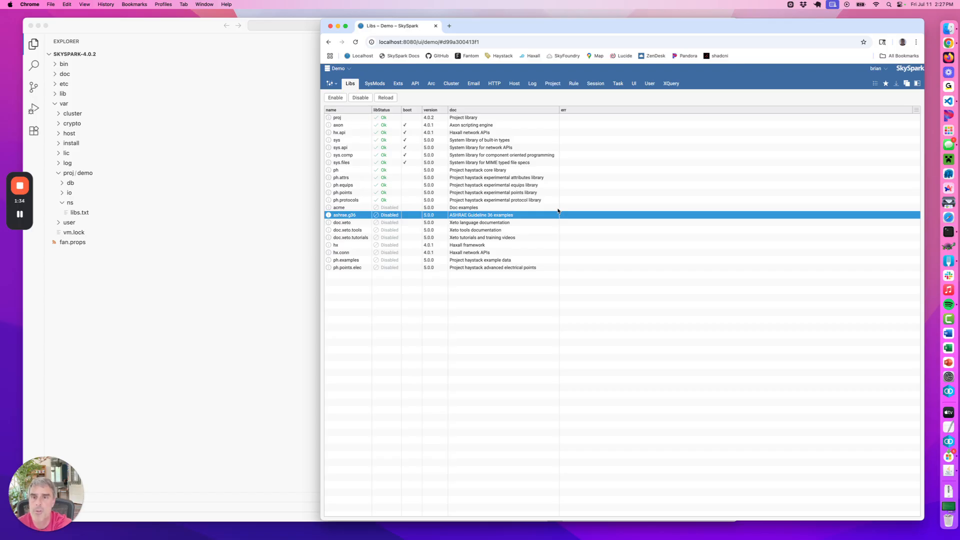
click(528, 296)
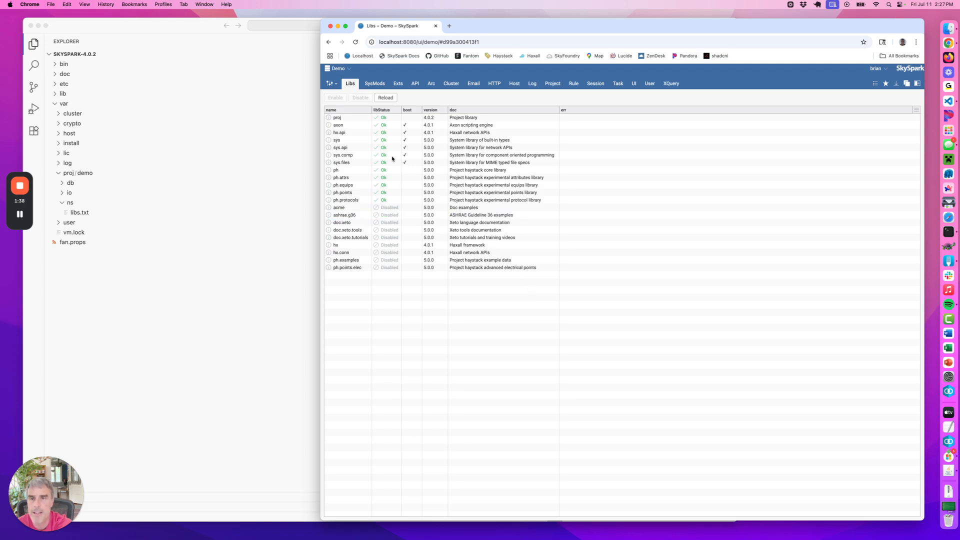
click(349, 148)
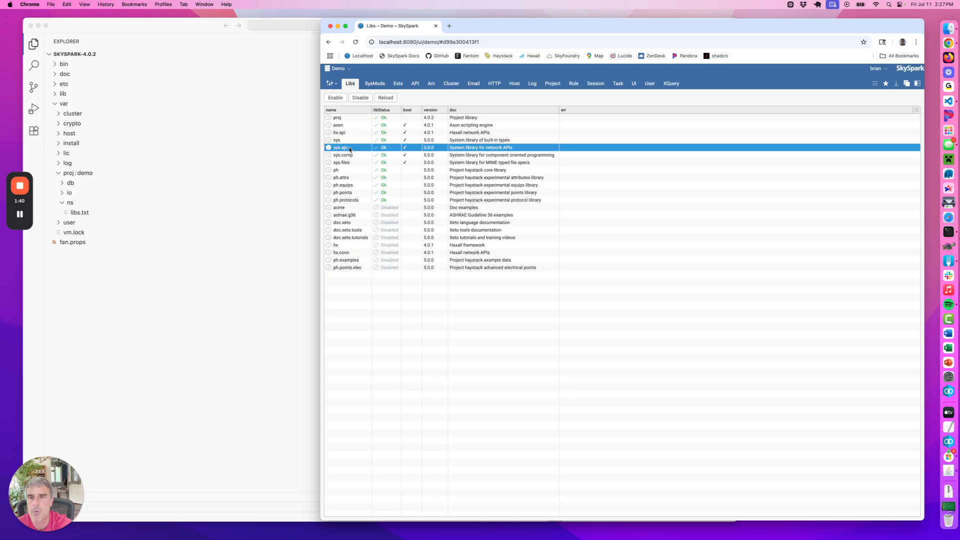
click(360, 97)
click(700, 308)
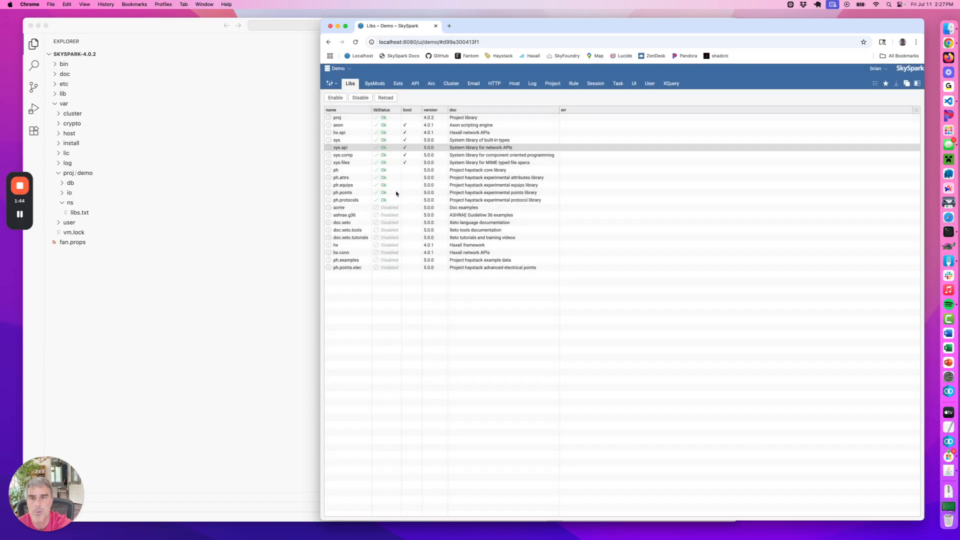
Examine the hx.api and proj entries in the library list.
click(371, 132)
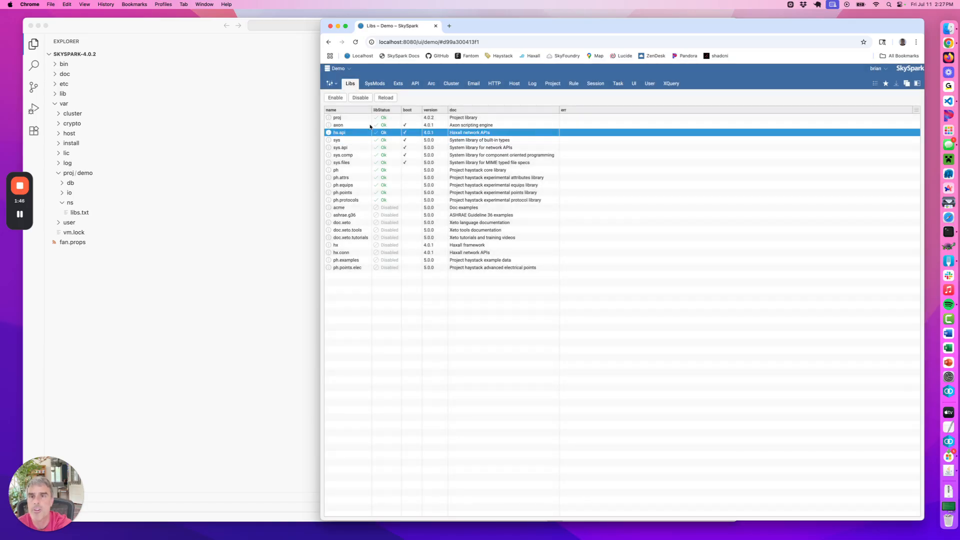
click(376, 118)
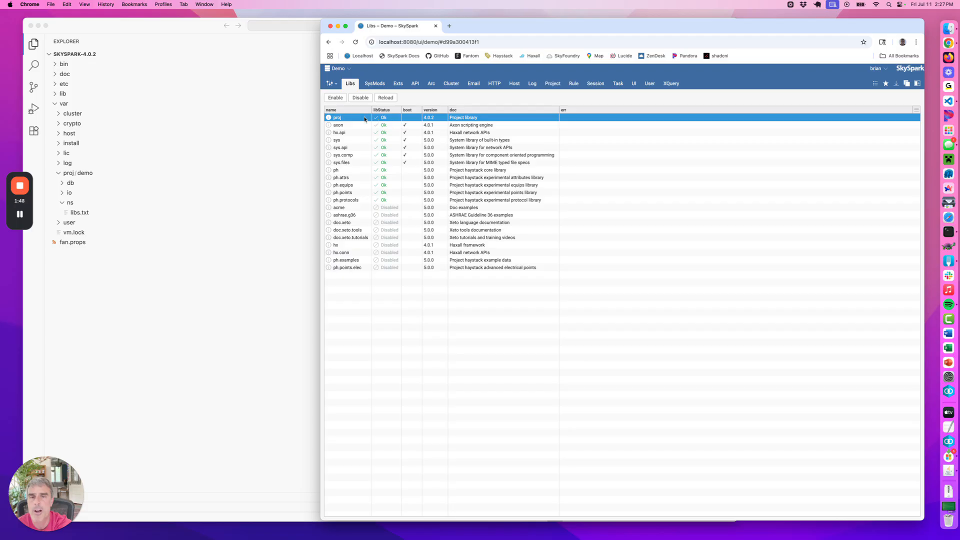
click(372, 288)
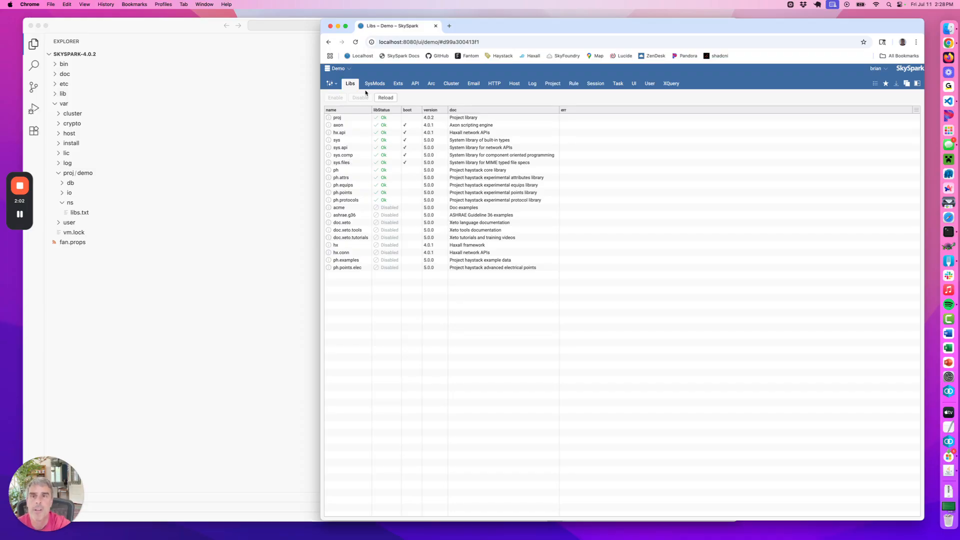
Go to the Specs view of the Code app and create a new spec named CustomEquip.
click(331, 84)
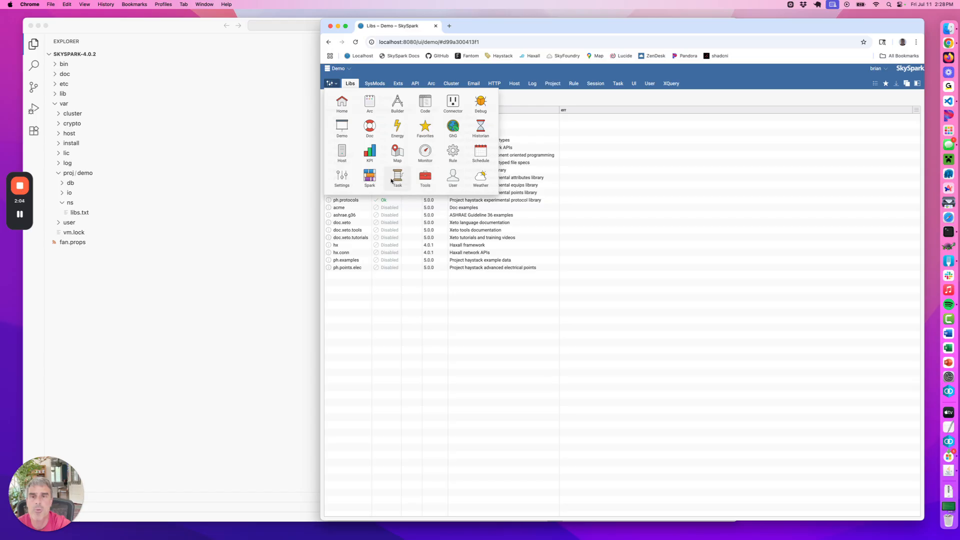
click(419, 104)
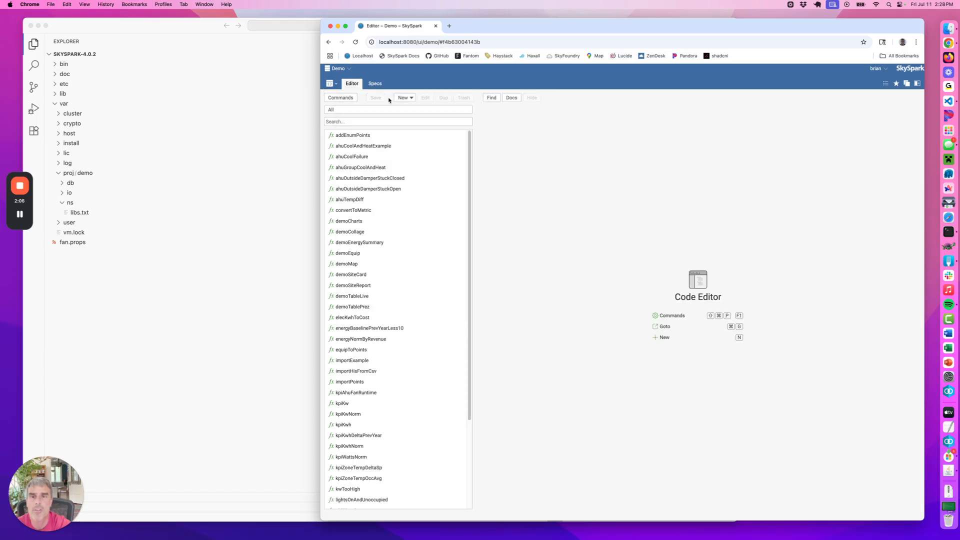
click(374, 83)
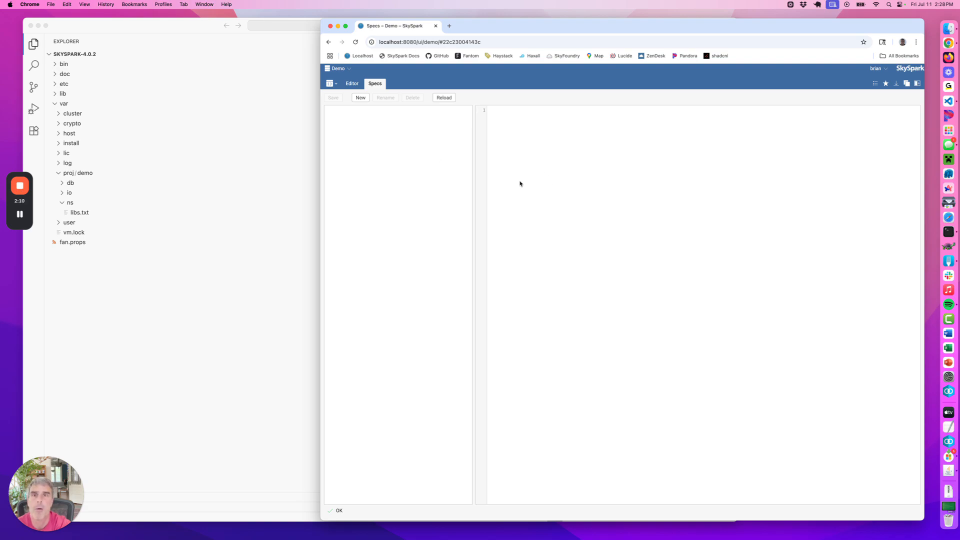
click(360, 98)
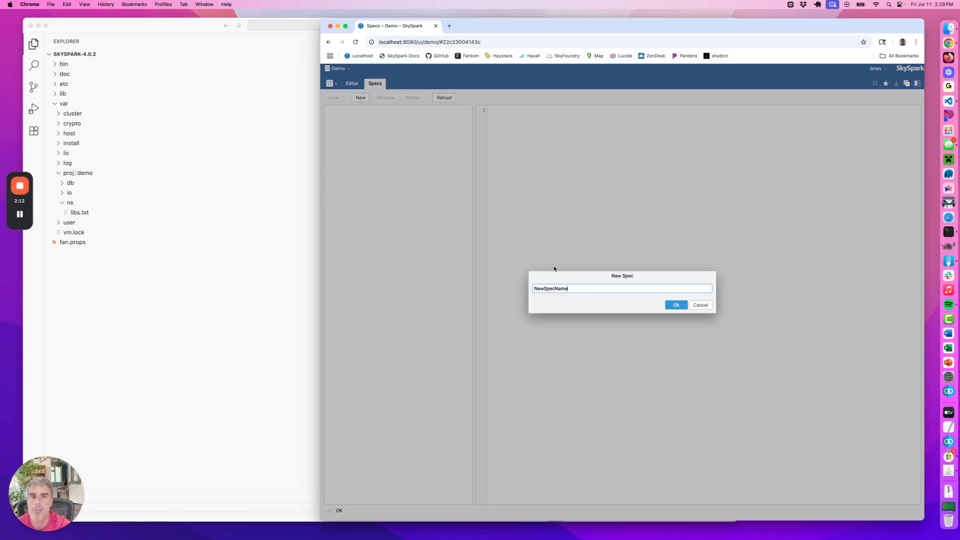
drag(577, 290, 526, 283)
text(CustomEquip)
key(Return)
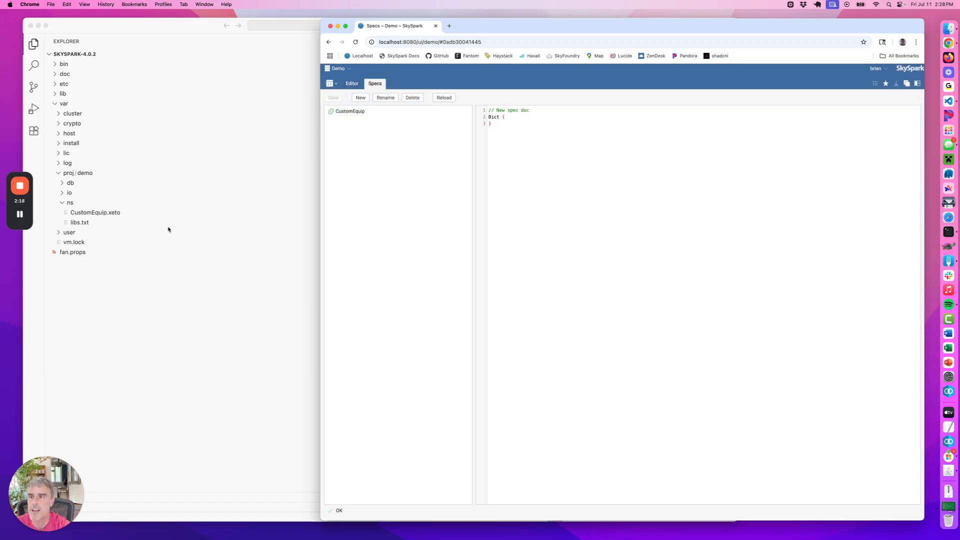
Change the CustomEquip spec's base type to Equip, save it, and view CustomEquip.xeto in Visual Studio Code.
double_click(494, 117)
click(494, 118)
double_click(494, 117)
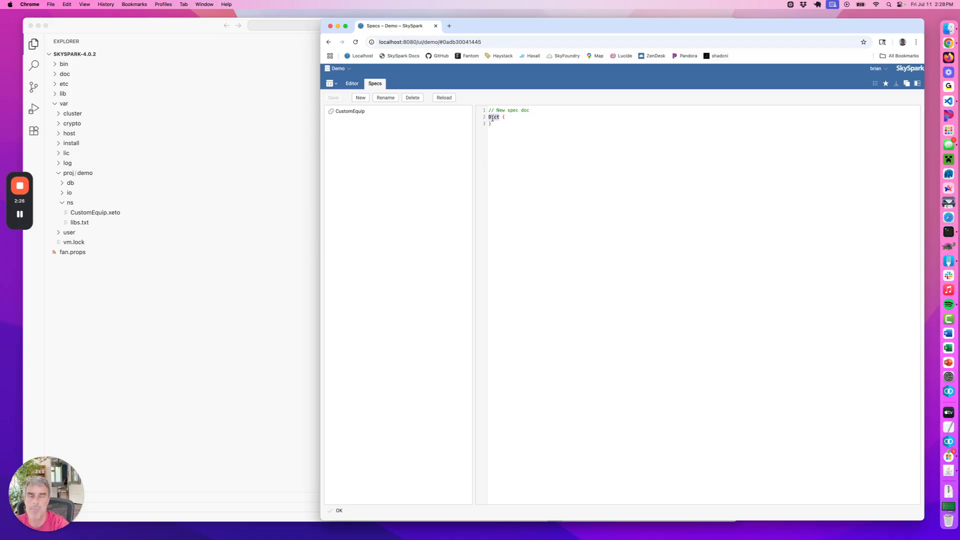
text(Equip)
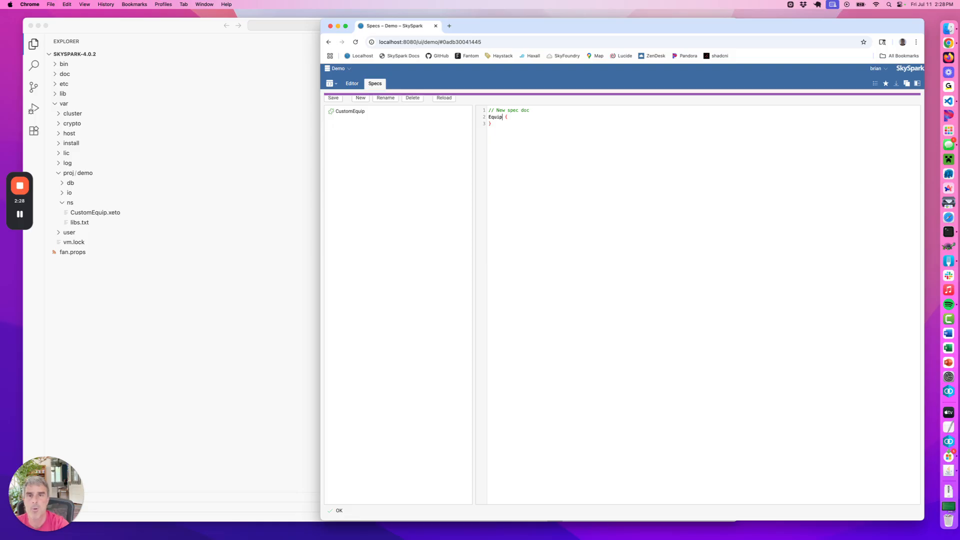
key(super+s)
click(518, 126)
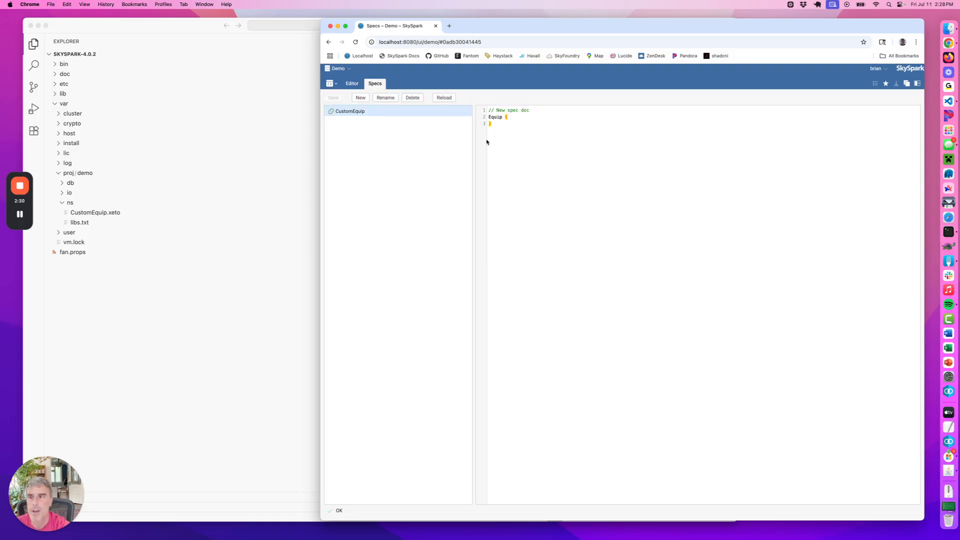
click(116, 214)
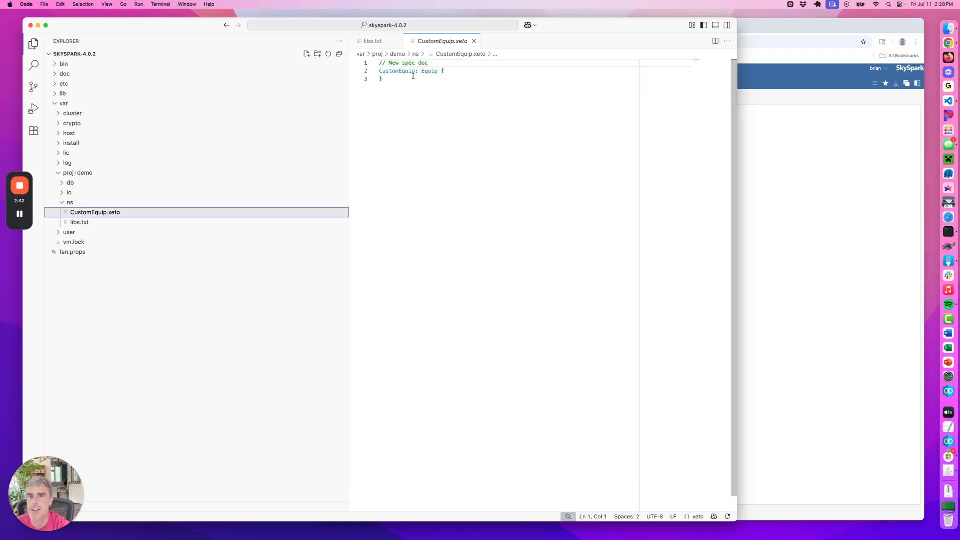
Return to SkySpark, show a Shell beside the spec editor and evaluate spec(CustomEquip).
click(857, 204)
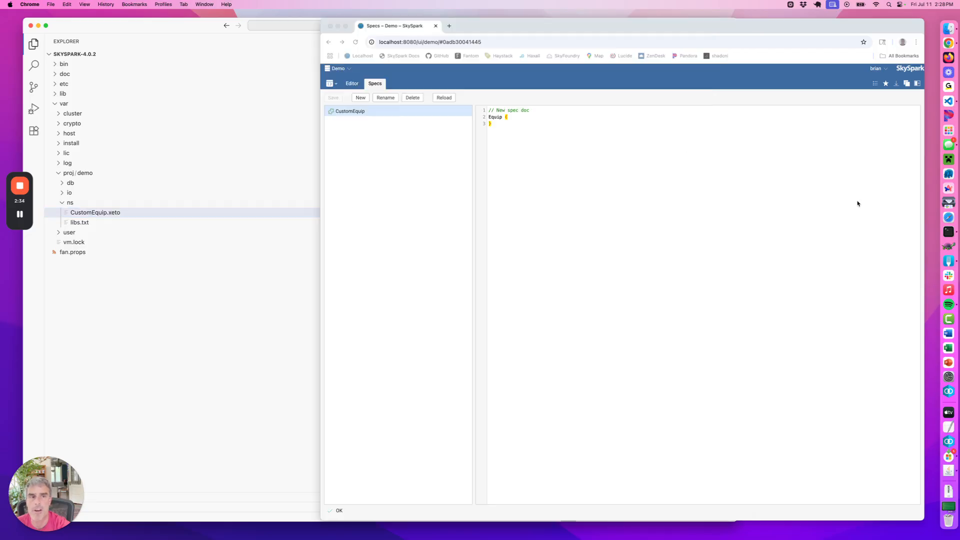
click(917, 83)
click(755, 242)
text(spec(Customer)
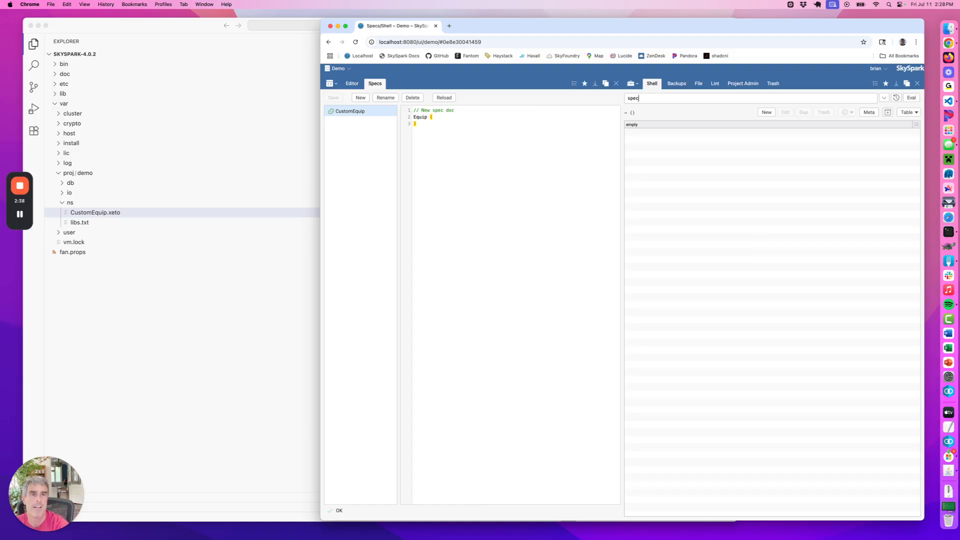
key(BackSpace)
text(Equip))
key(BackSpace)
key(BackSpace)
key(BackSpace)
key(BackSpace)
key(BackSpace)
key(BackSpace)
key(BackSpace)
text(Equip))
key(Return)
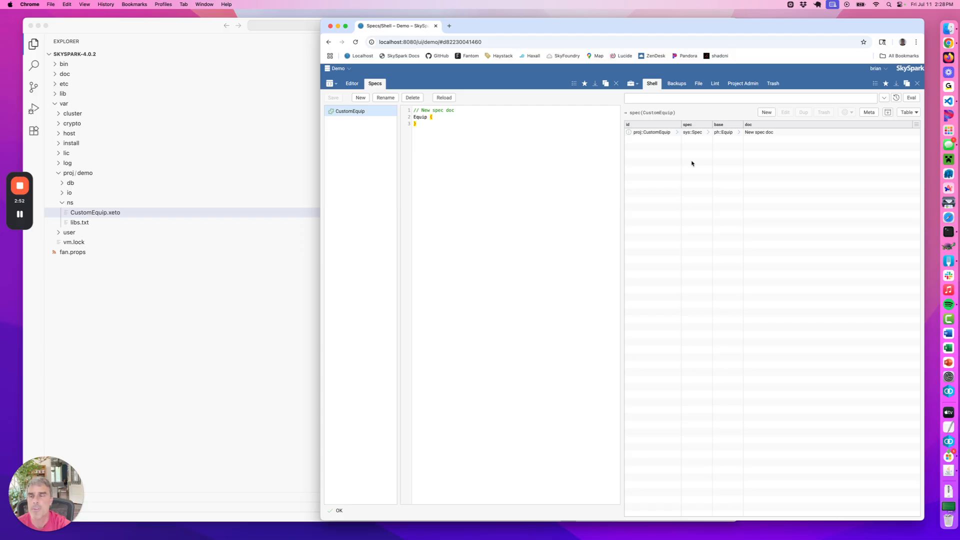
Switch to Visual Studio Code, add a foo: Str slot inside the CustomEquip spec in CustomEquip.xeto and save the file.
click(248, 193)
click(249, 193)
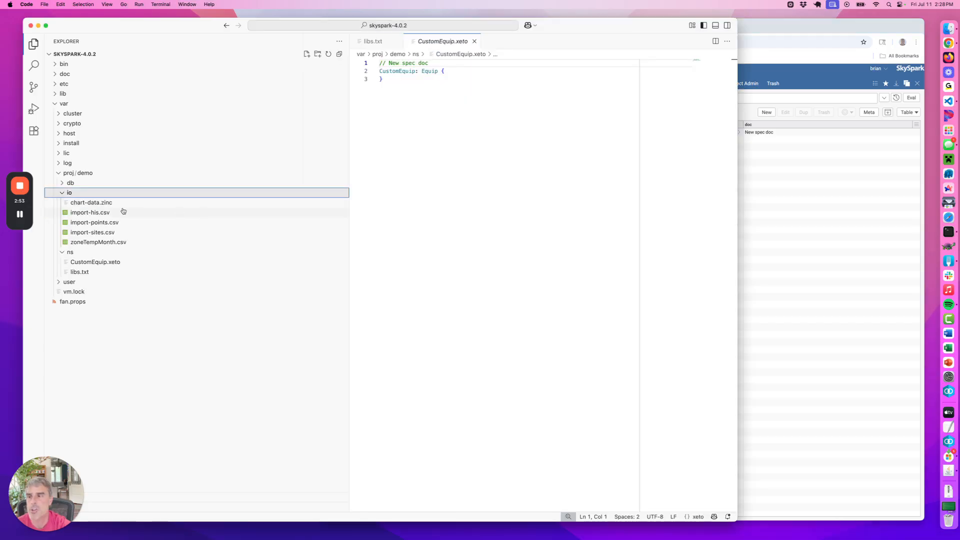
click(95, 261)
click(444, 71)
key(Return)
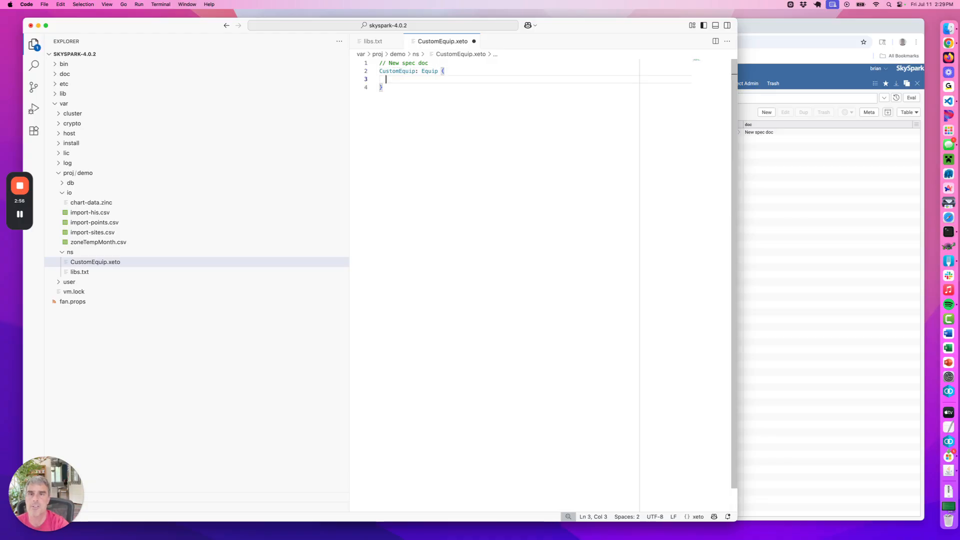
text(foo: S)
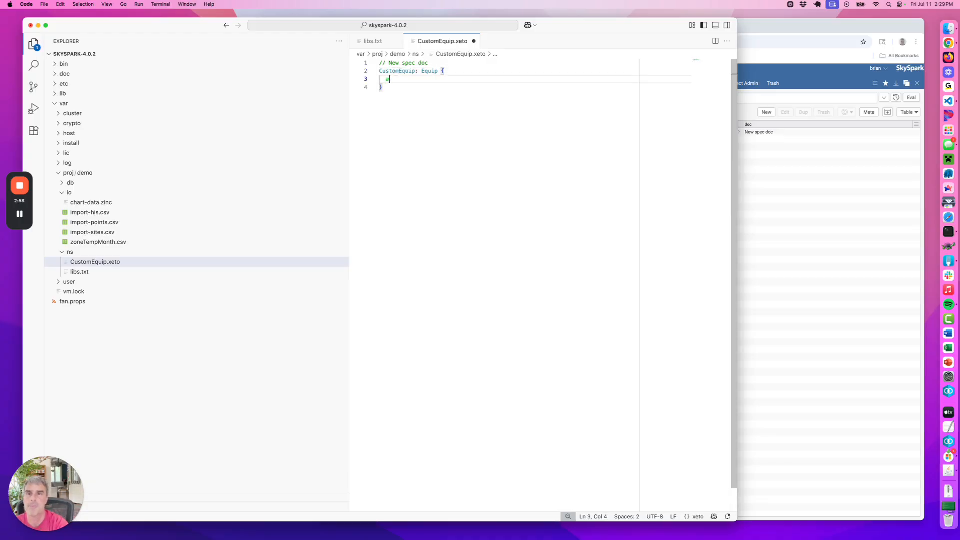
key(Escape)
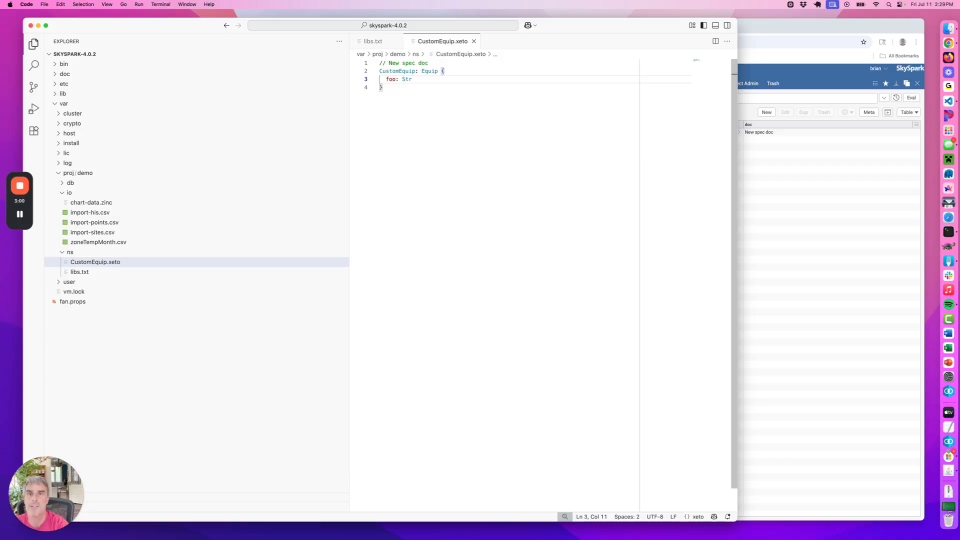
Return to SkySpark, reload the project specs and evaluate spec(CustomEquip) again in the Shell.
click(760, 171)
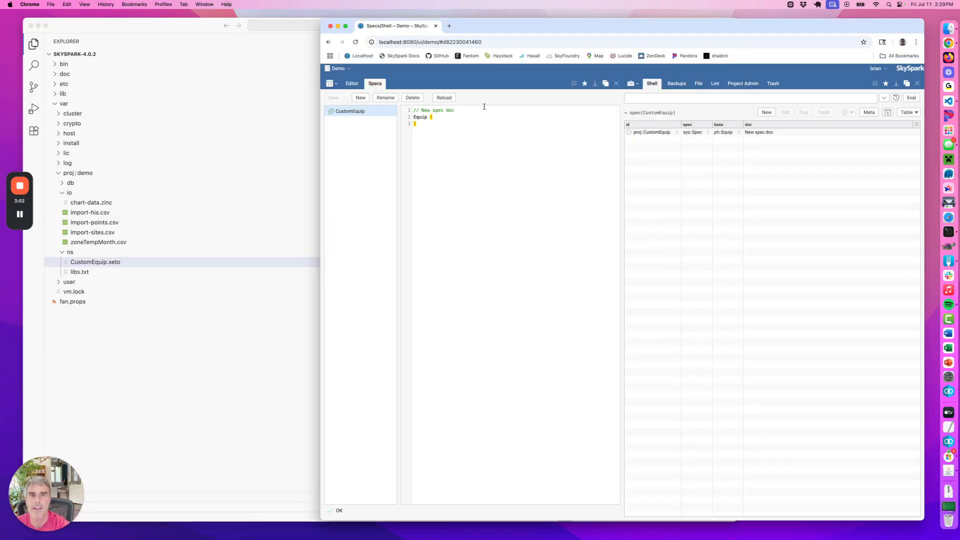
click(442, 98)
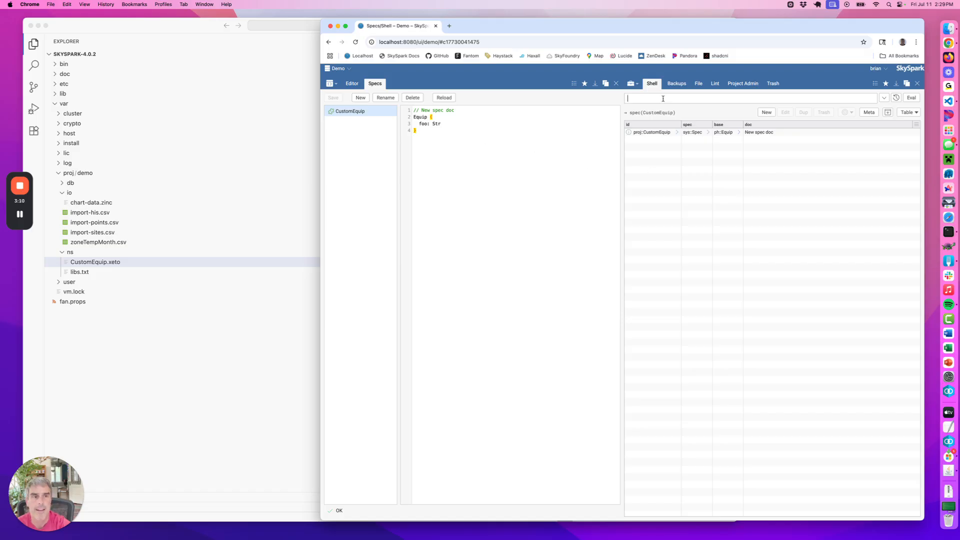
key(Up)
key(Return)
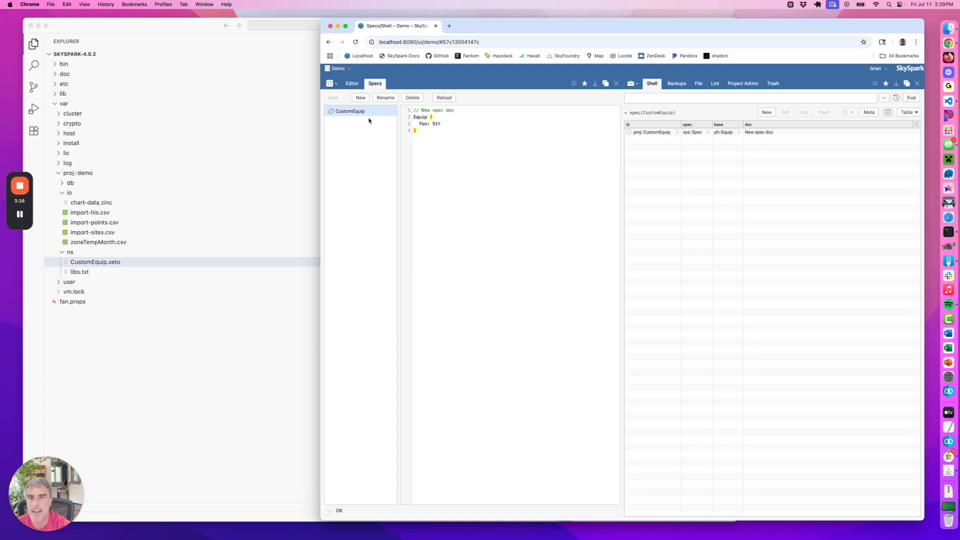
Change the type of the foo slot in the CustomEquip spec to StrX and save the spec.
click(444, 125)
text(X)
key(ctrl+s)
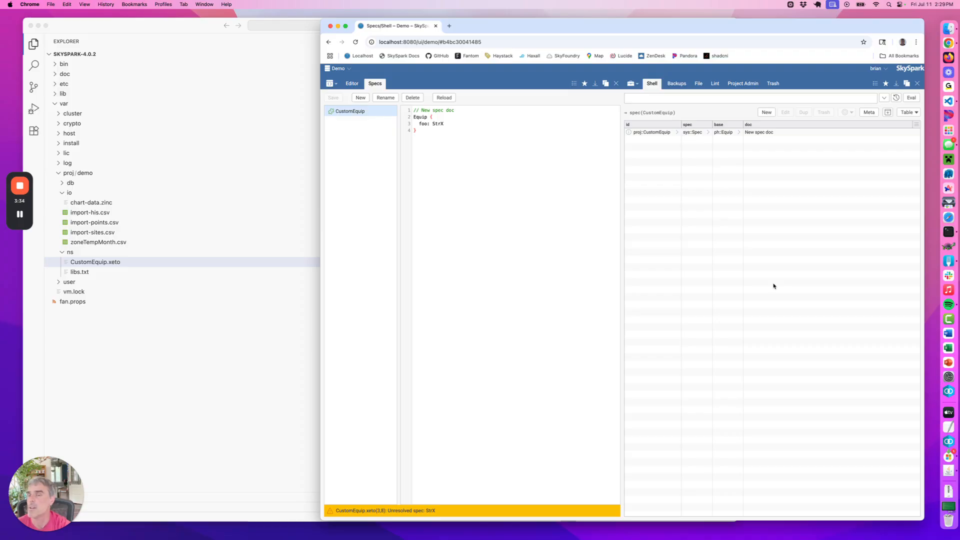
click(493, 182)
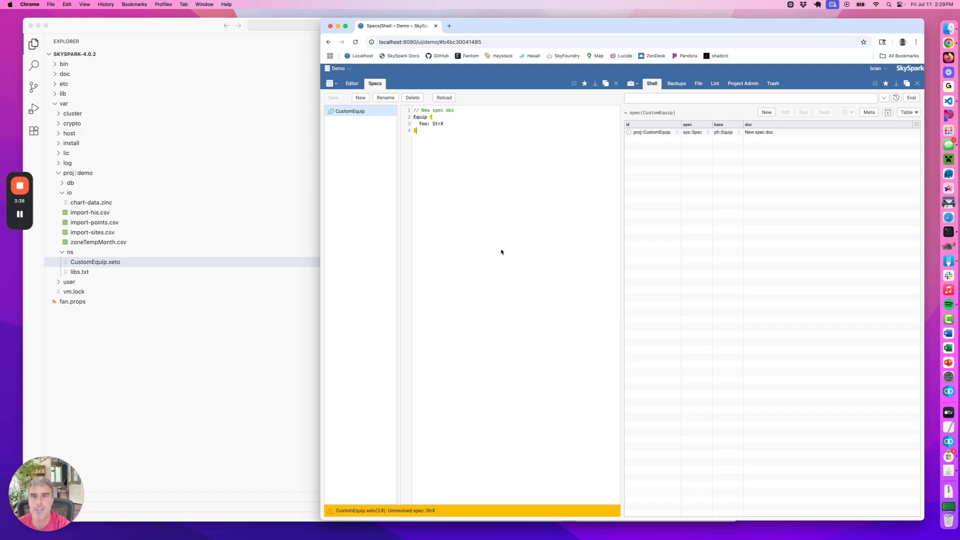
Go to the Libs view of the Settings app, close the Shell beside it and examine the proj library's status and error.
click(333, 84)
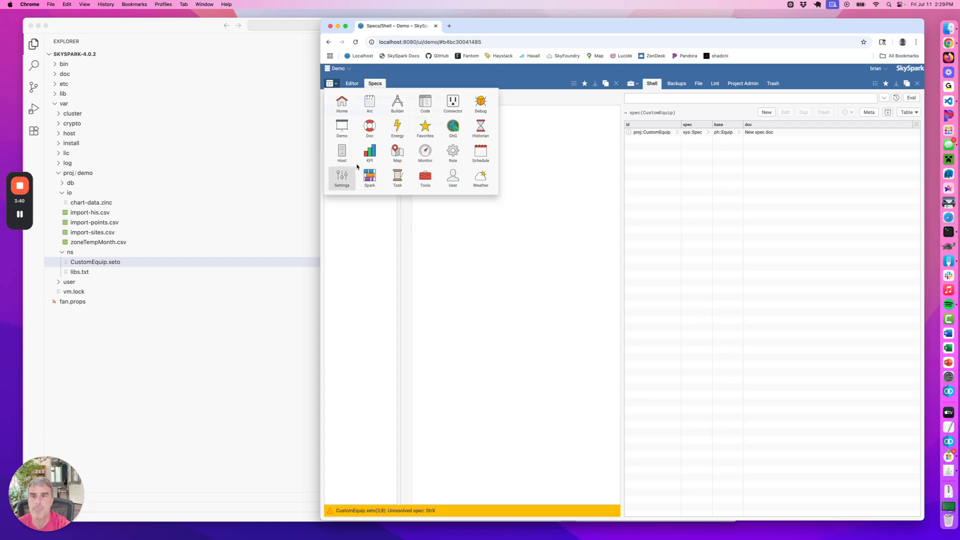
click(342, 178)
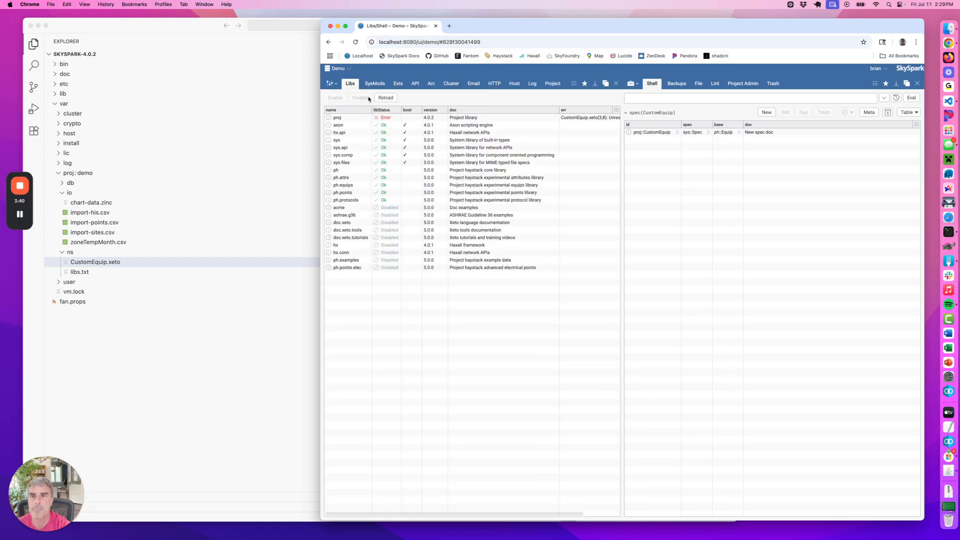
click(917, 83)
click(609, 162)
click(527, 134)
click(503, 119)
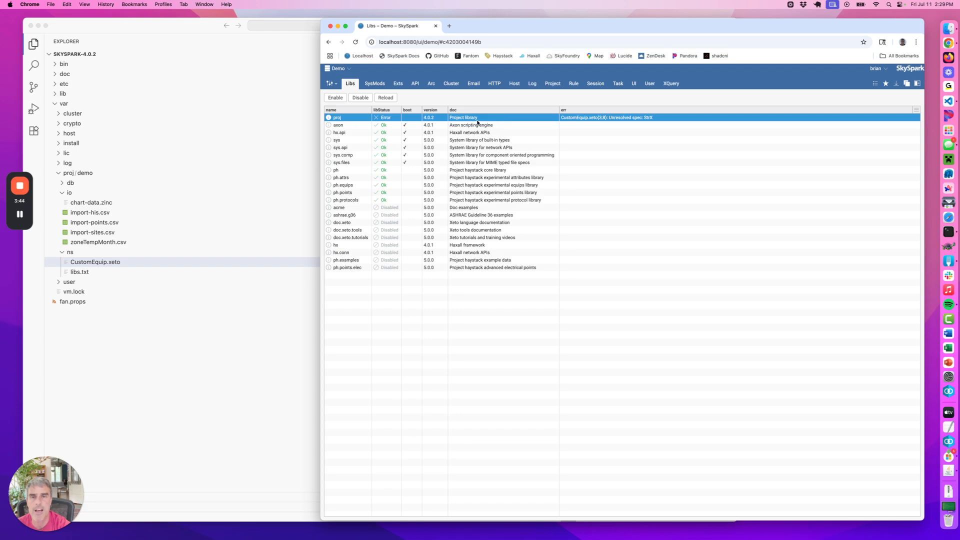
click(447, 132)
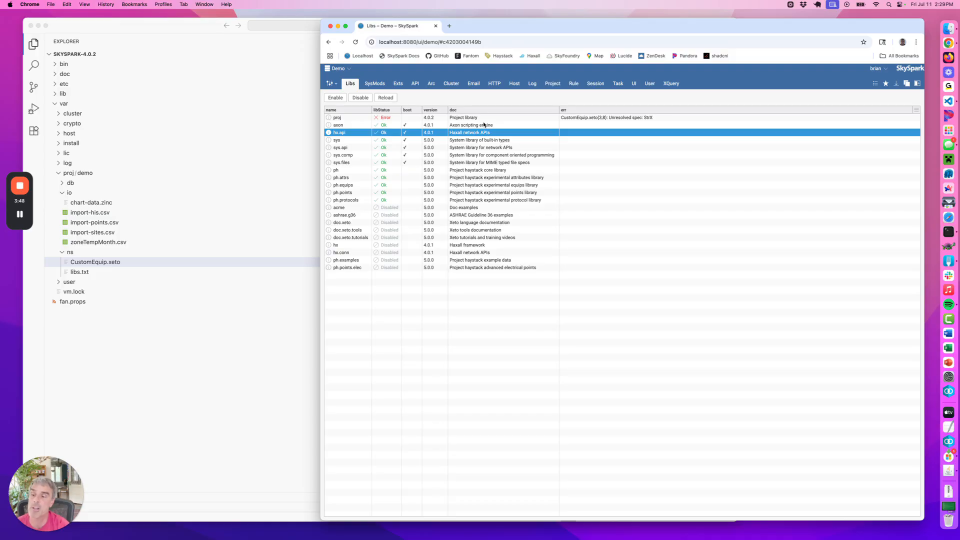
click(507, 162)
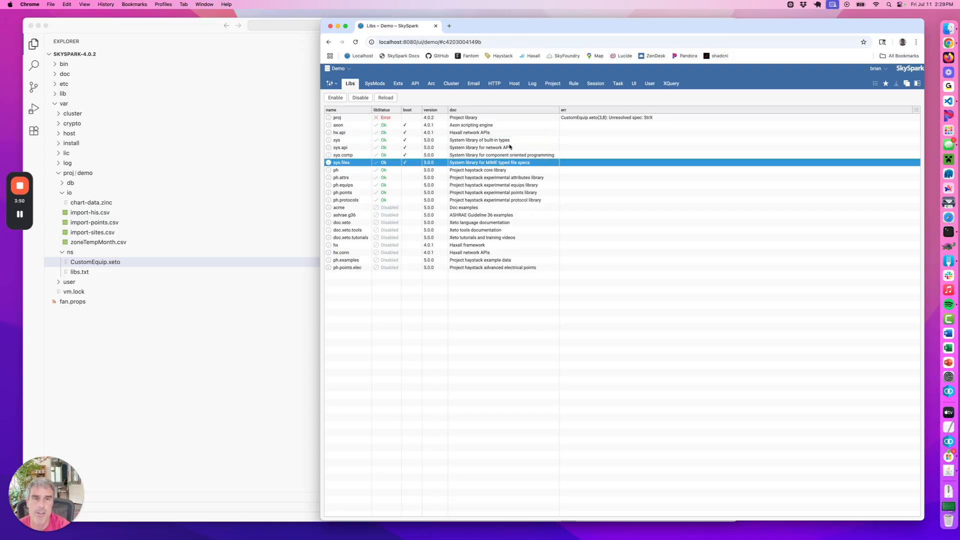
click(510, 147)
click(353, 218)
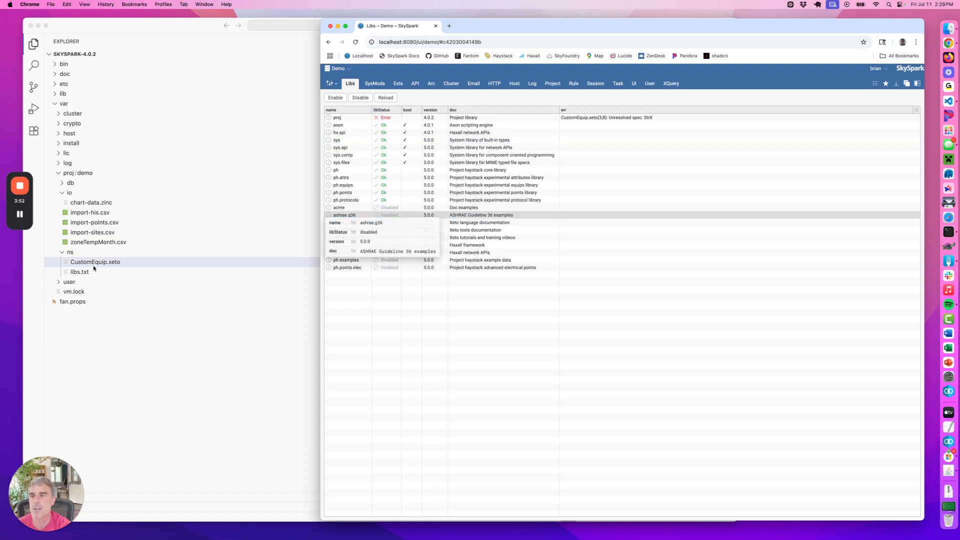
Switch to CustomEquip.xeto in Visual Studio Code, correct the foo slot's type to Str and save the file.
click(95, 262)
click(415, 79)
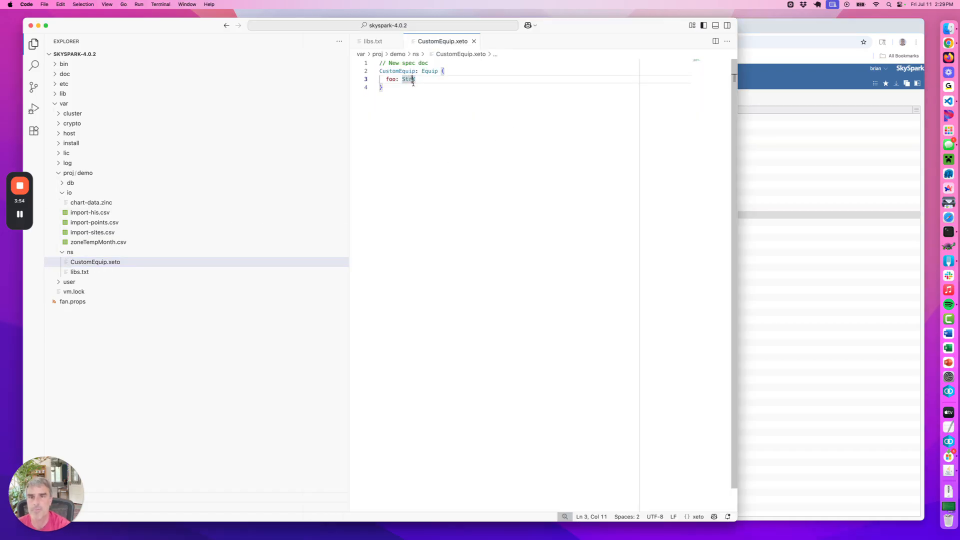
key(BackSpace)
key(super+s)
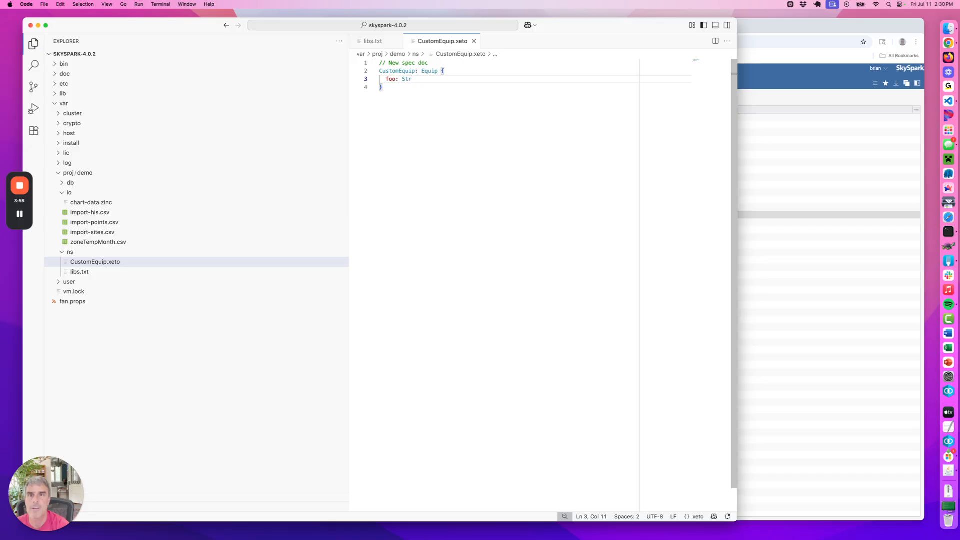
Return to SkySpark, reload the Xeto libraries and select the proj library to check its status.
click(750, 130)
click(386, 97)
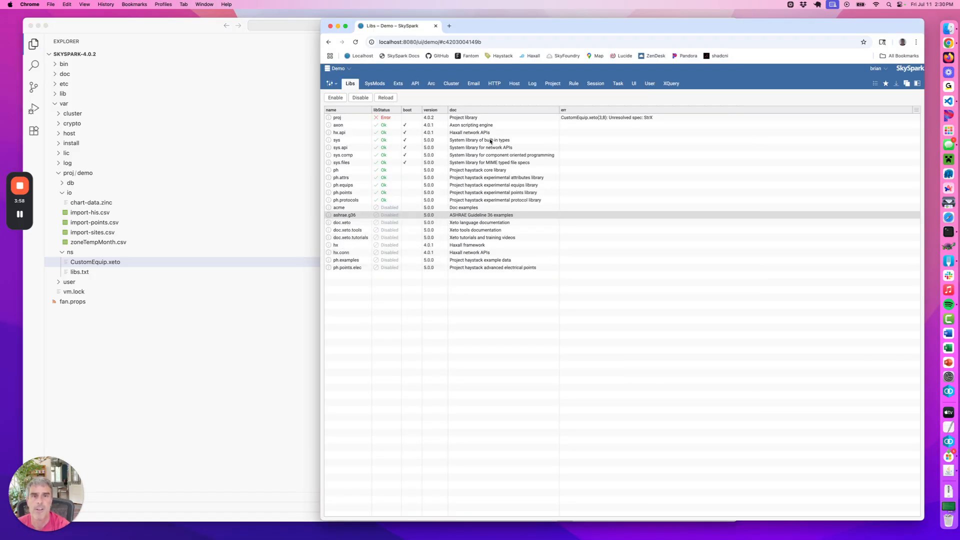
click(386, 97)
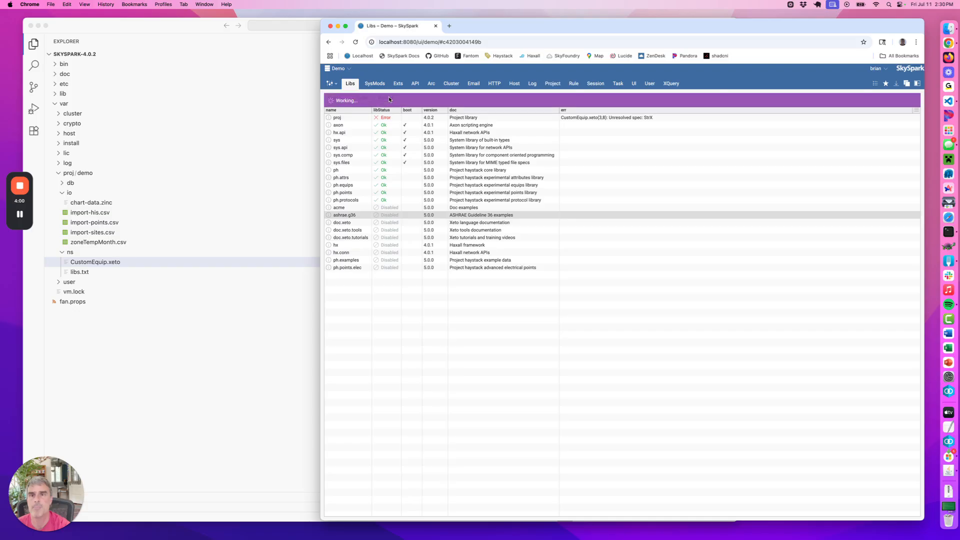
click(396, 118)
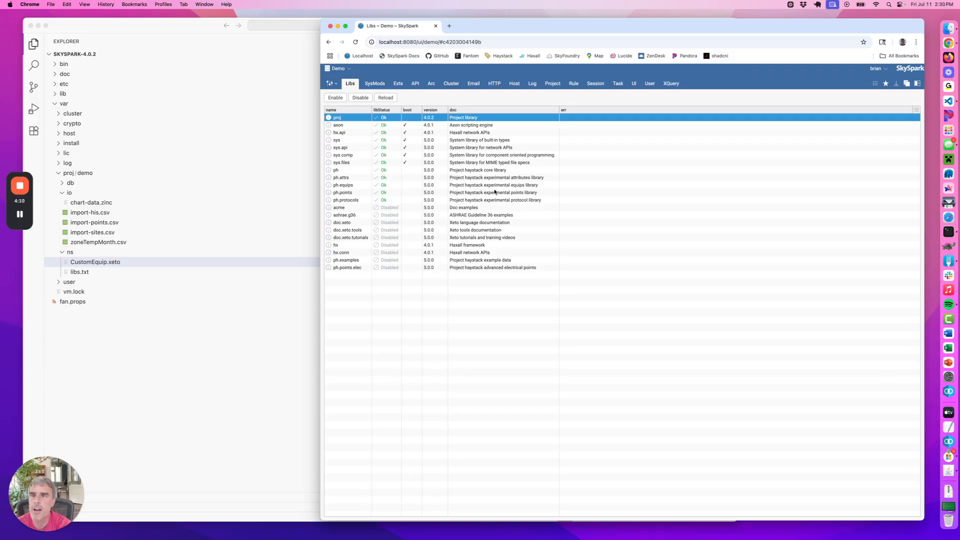
Switch to Visual Studio Code and review the demo project's db folder and the CustomEquip.xeto file under ns.
click(295, 182)
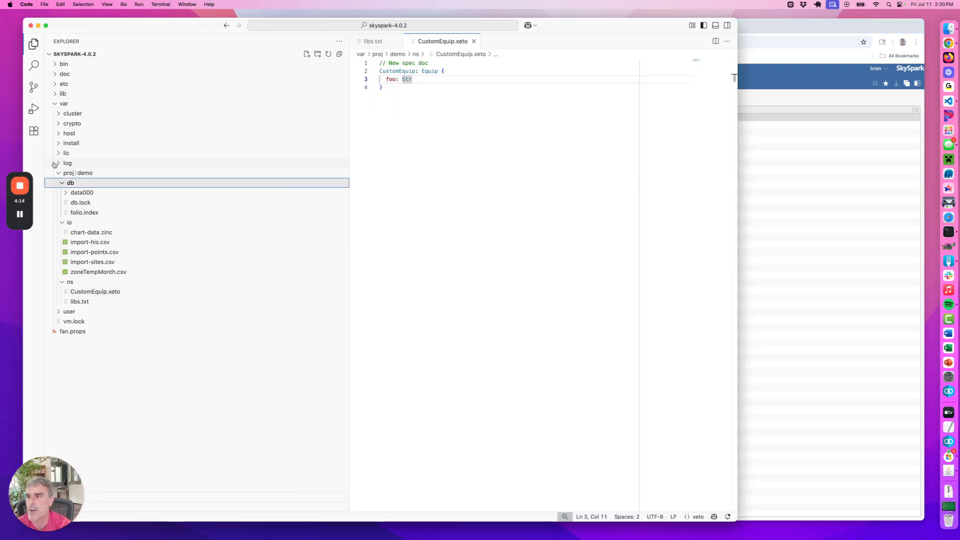
click(64, 182)
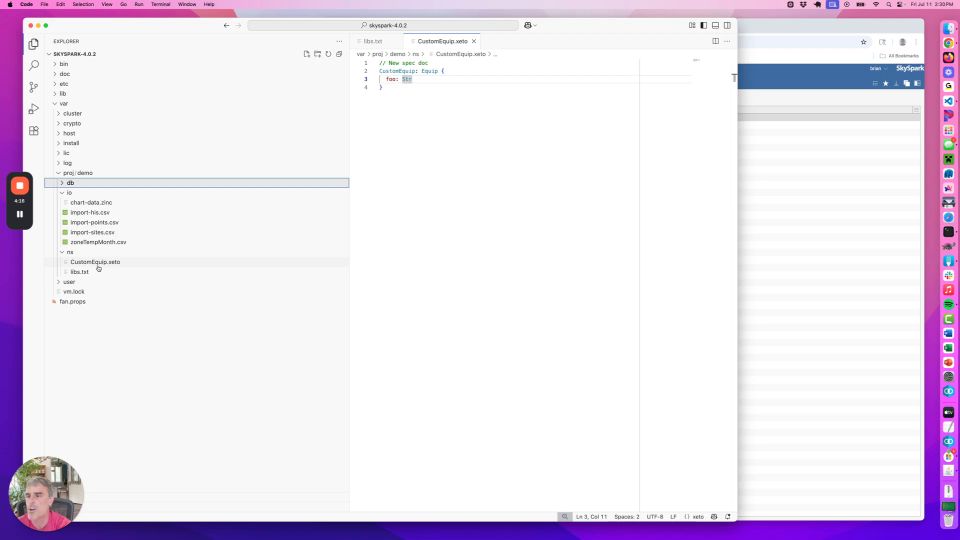
click(96, 263)
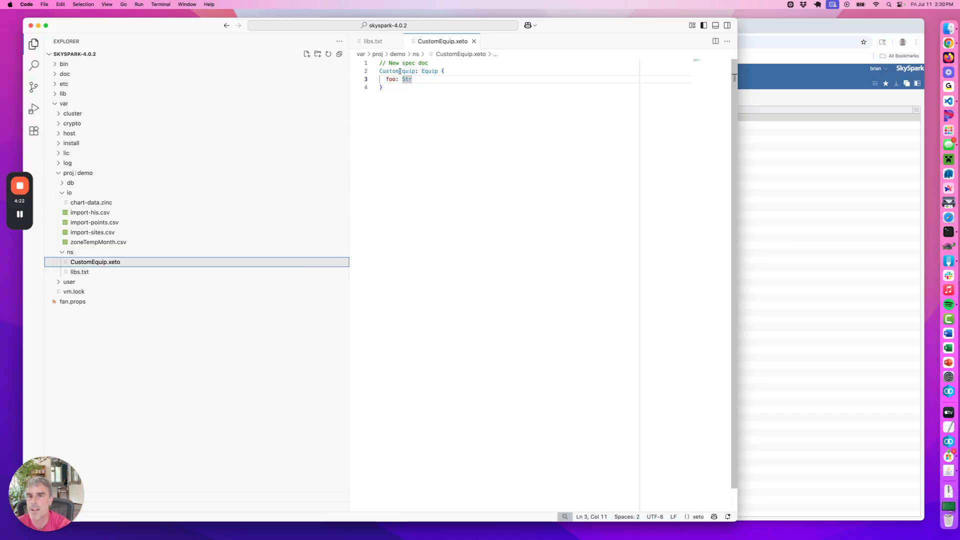
Return to SkySpark and open the hx library's documentation in the Doc app.
click(741, 217)
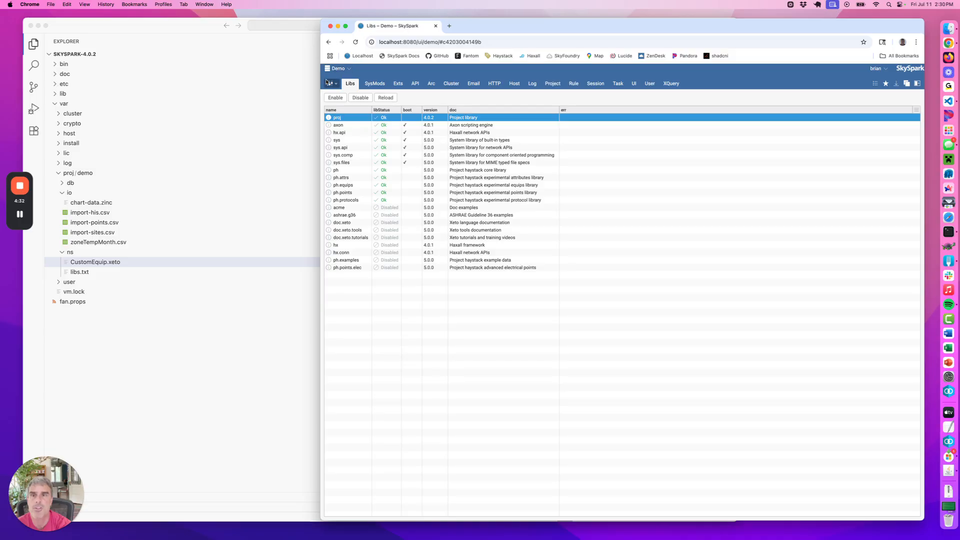
click(327, 83)
click(371, 129)
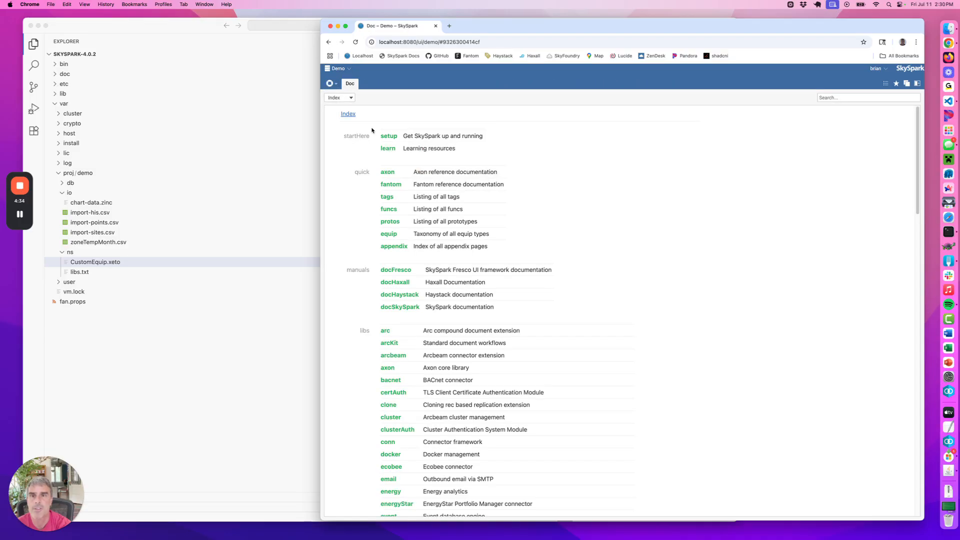
scroll(433, 345, down, 6)
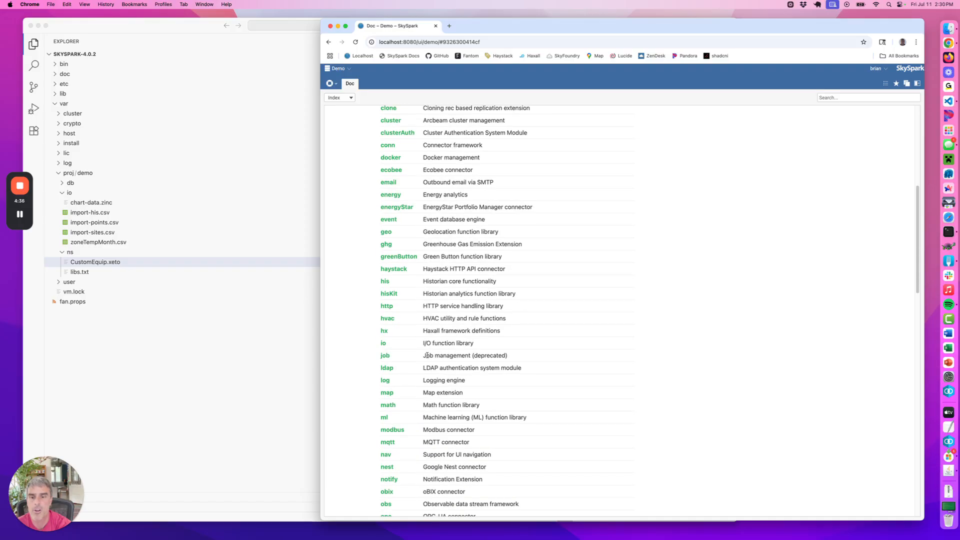
click(384, 331)
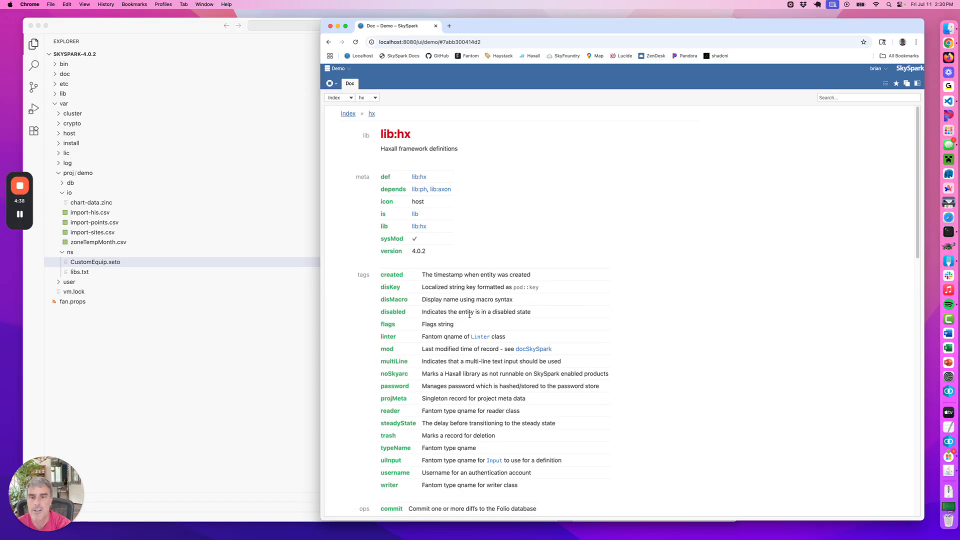
Look through the hx library's functions for managing Xeto libs and open the documentation of libAdd.
scroll(470, 315, down, 3)
scroll(469, 315, down, 7)
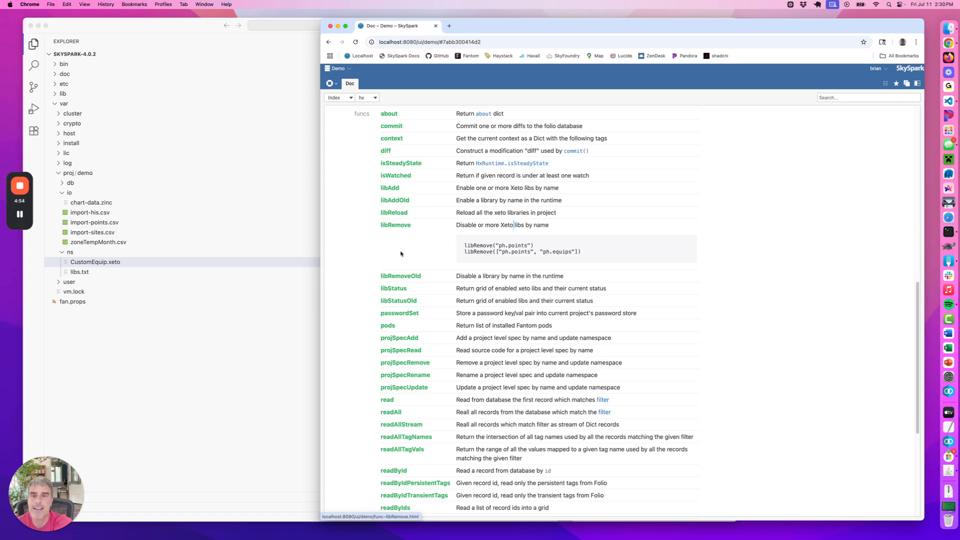
click(390, 188)
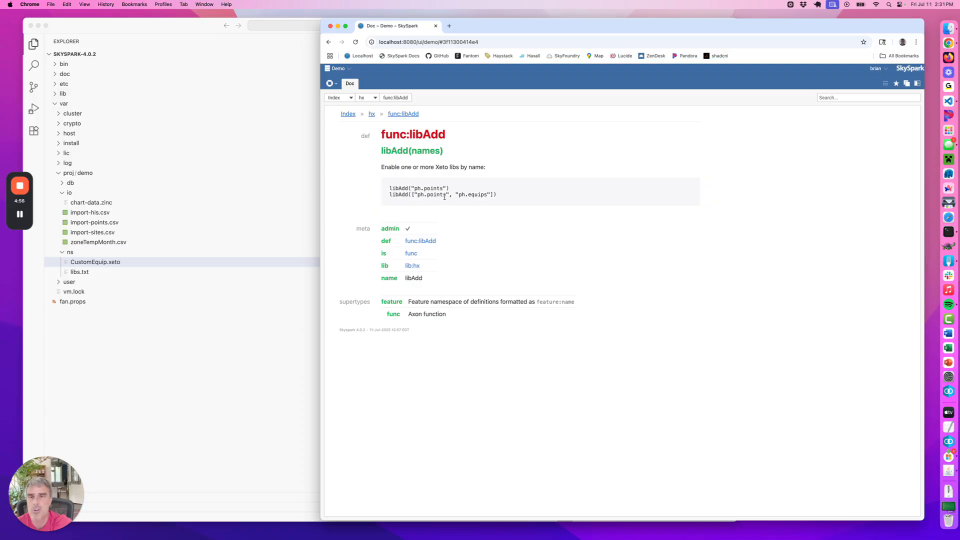
Go back to the hx library page and examine the project spec functions such as projSpecAdd and projSpecUpdate.
click(372, 114)
scroll(513, 304, down, 10)
scroll(514, 304, down, 8)
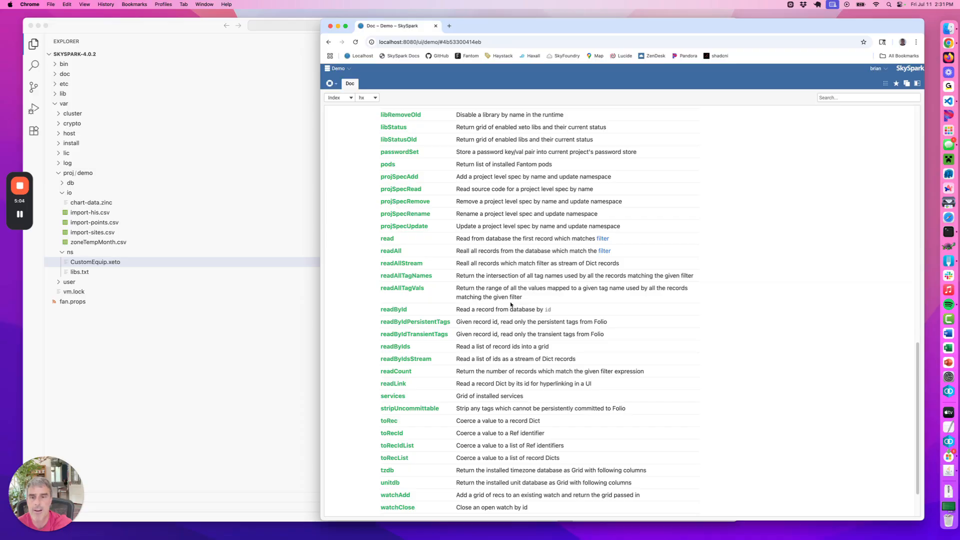
scroll(476, 287, up, 3)
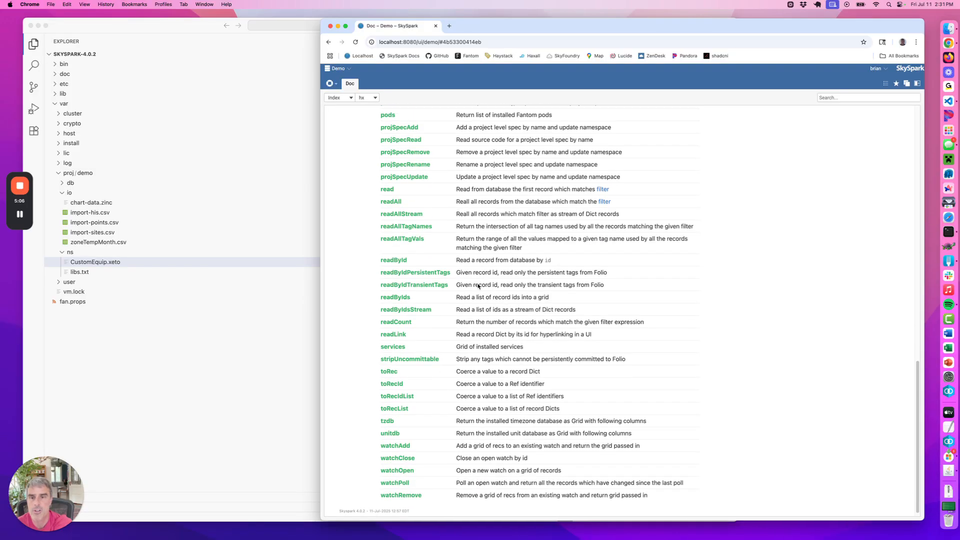